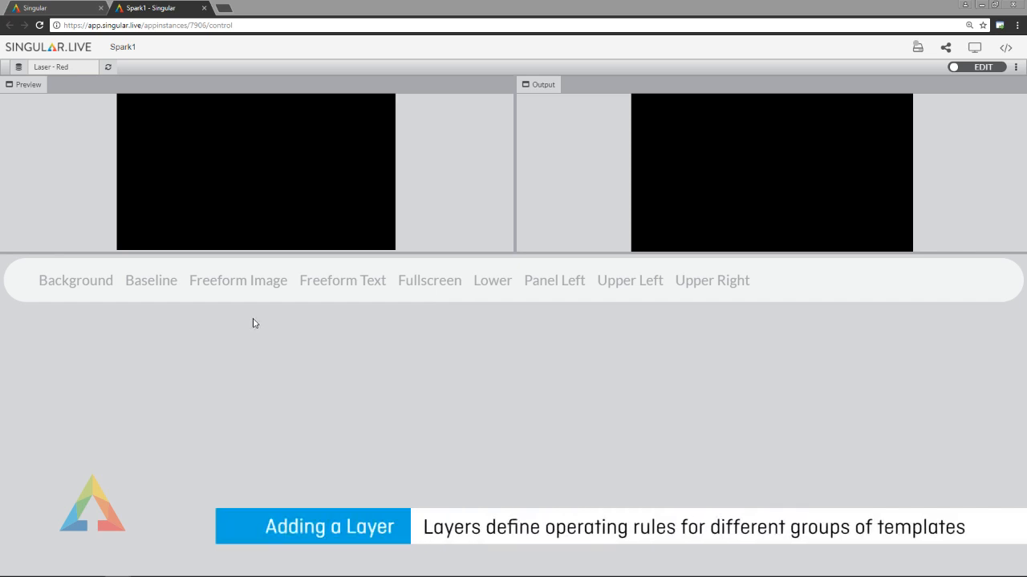
Add a Lower graphic layer and an Upper Left graphic layer to the composition.
left_click(493, 282)
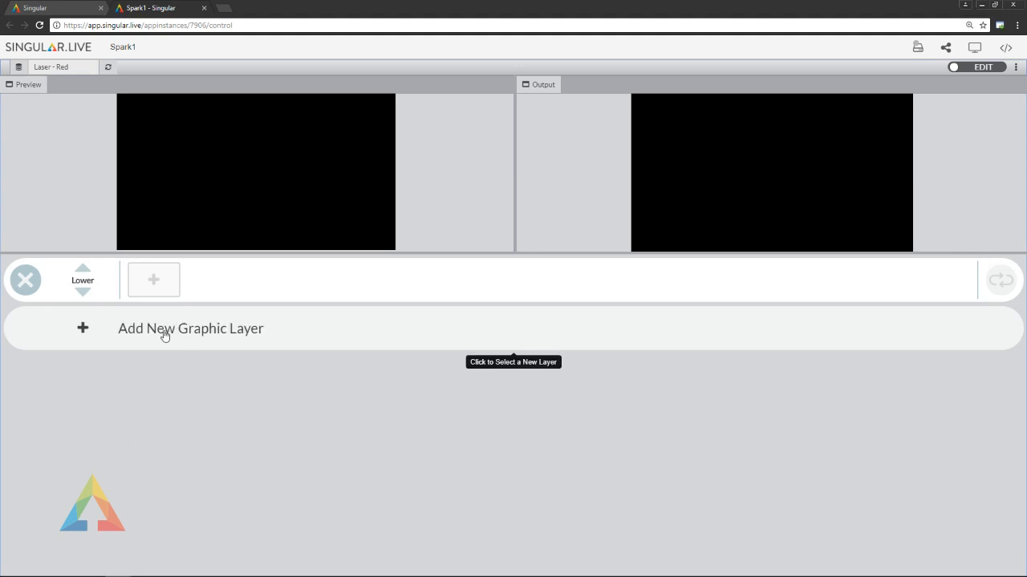
left_click(165, 335)
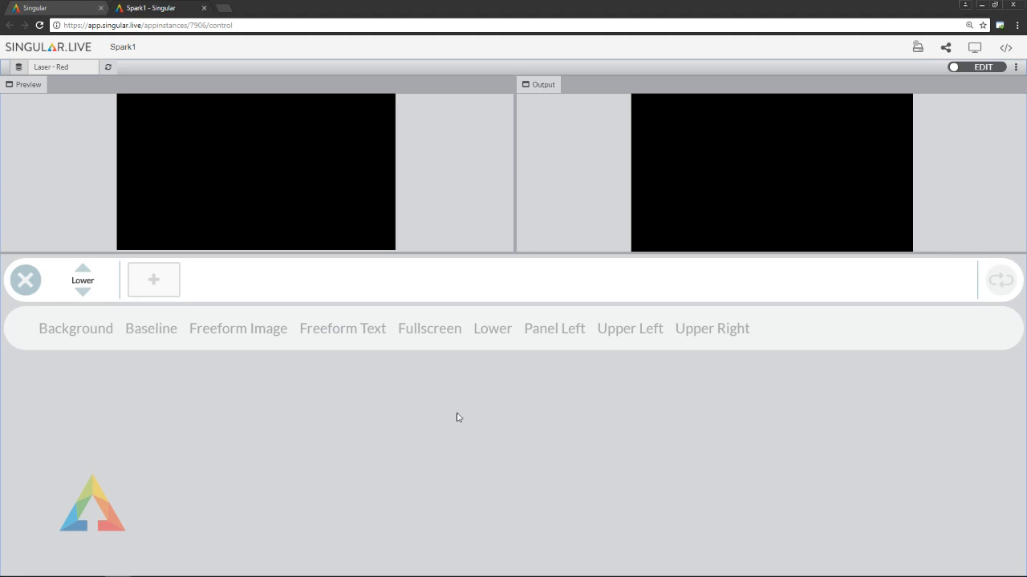
left_click(643, 336)
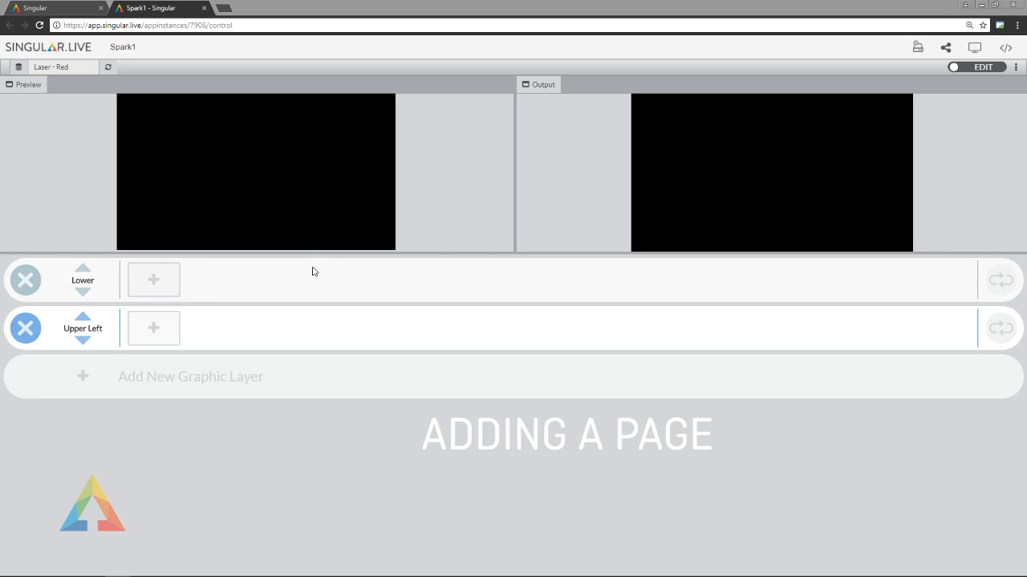
Add a page to the Lower layer using the Lower Topic template.
left_click(153, 286)
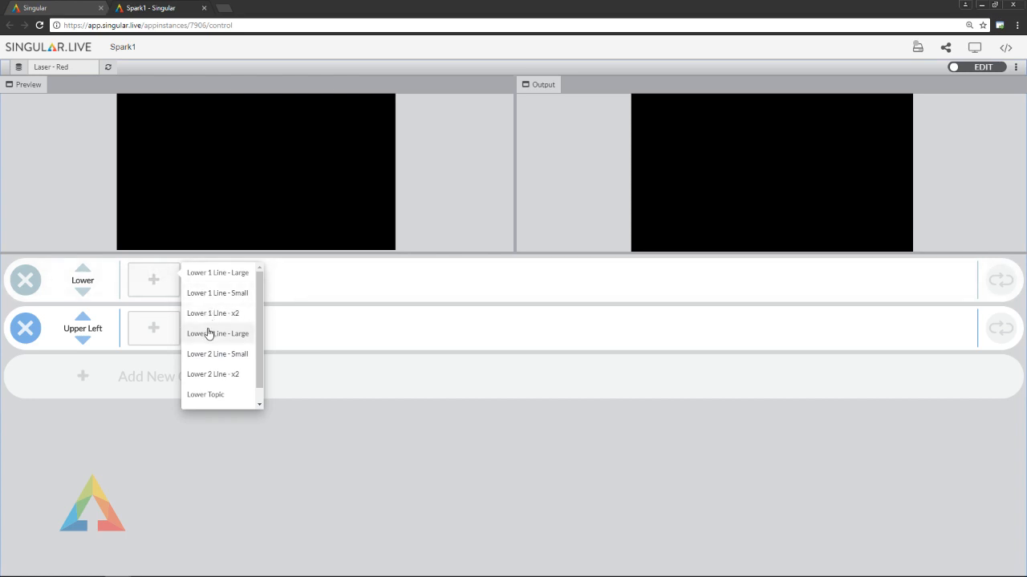
scroll(211, 327, "down", 1)
scroll(213, 321, "up", 1)
scroll(214, 322, "down", 1)
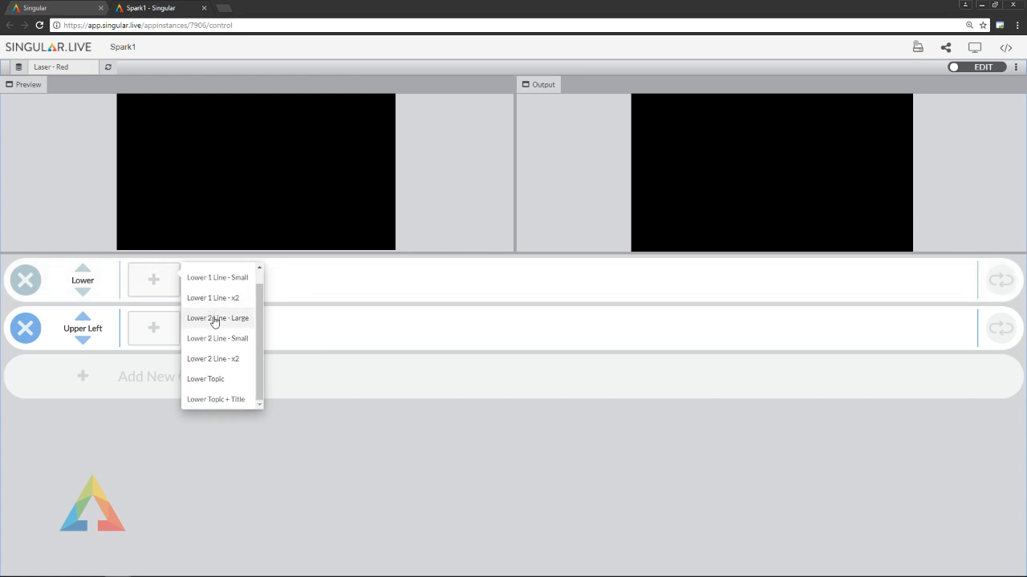
left_click(153, 328)
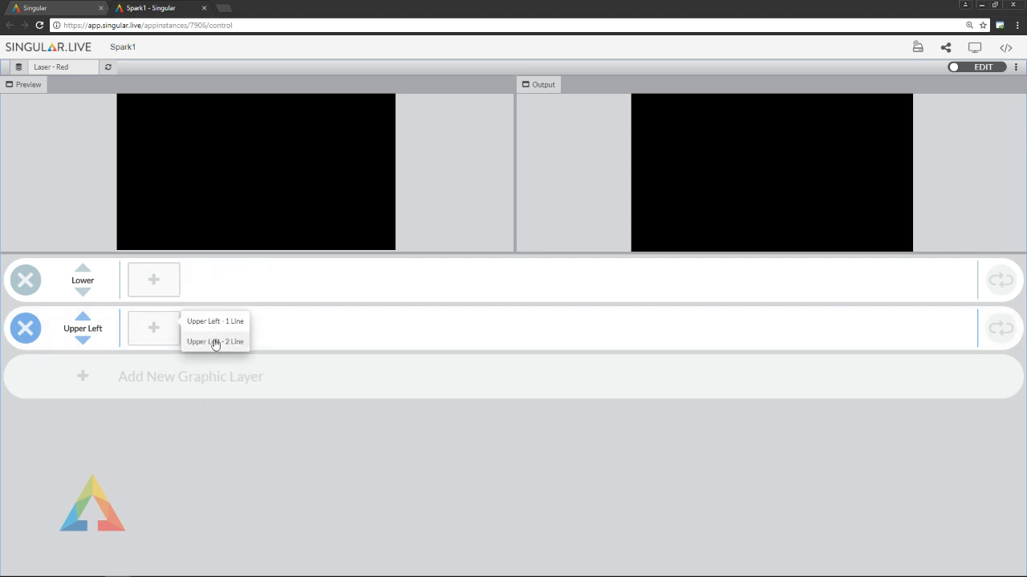
left_click(158, 280)
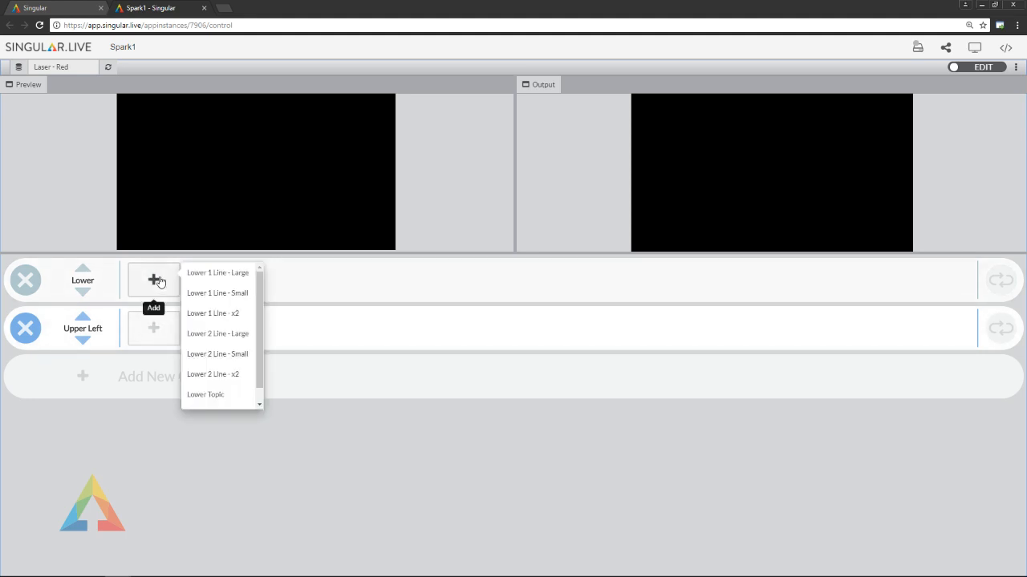
scroll(223, 335, "down", 1)
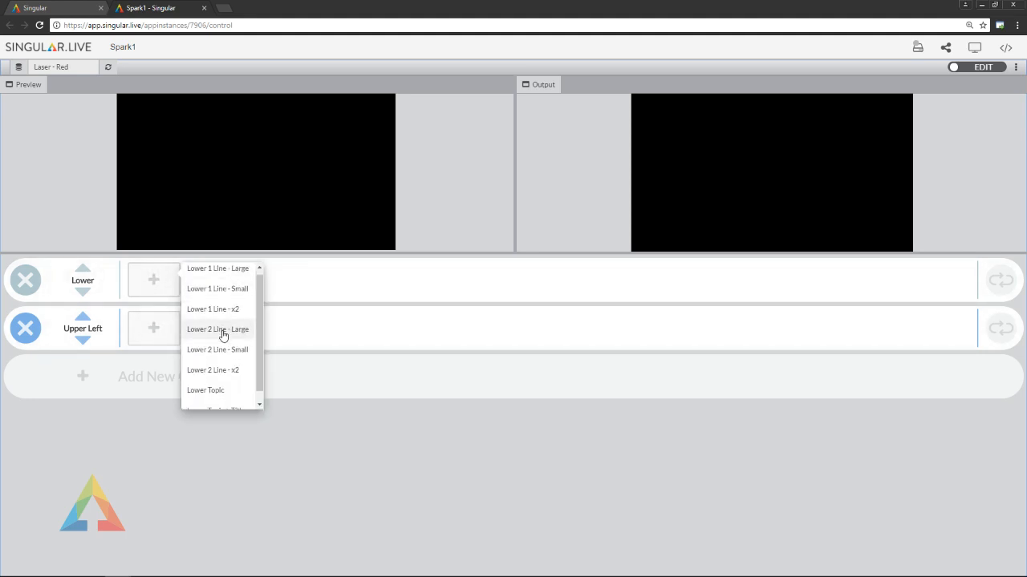
left_click(212, 382)
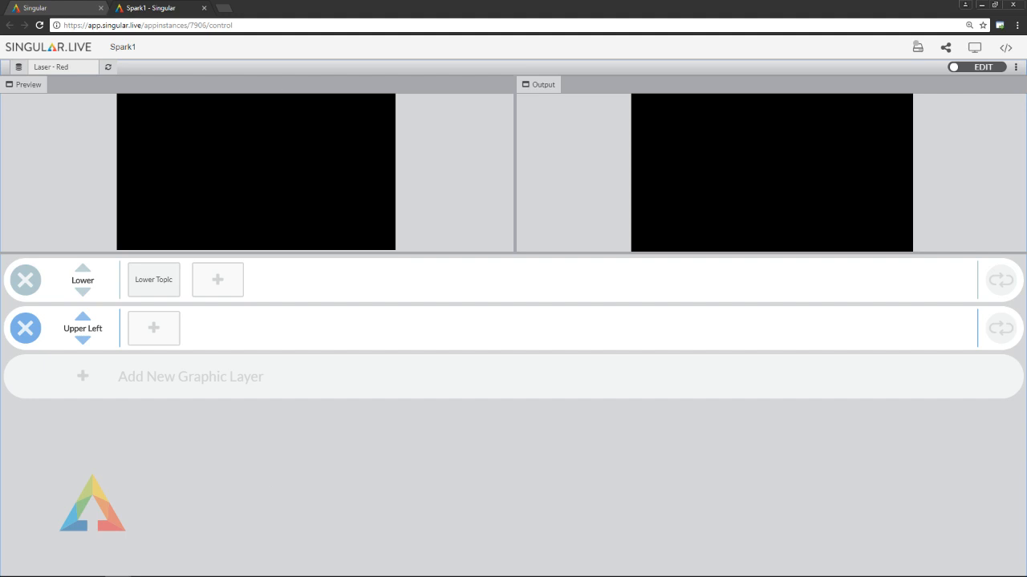
Open the Lower Topic page for editing and rename it as Lower1.
left_click(158, 280)
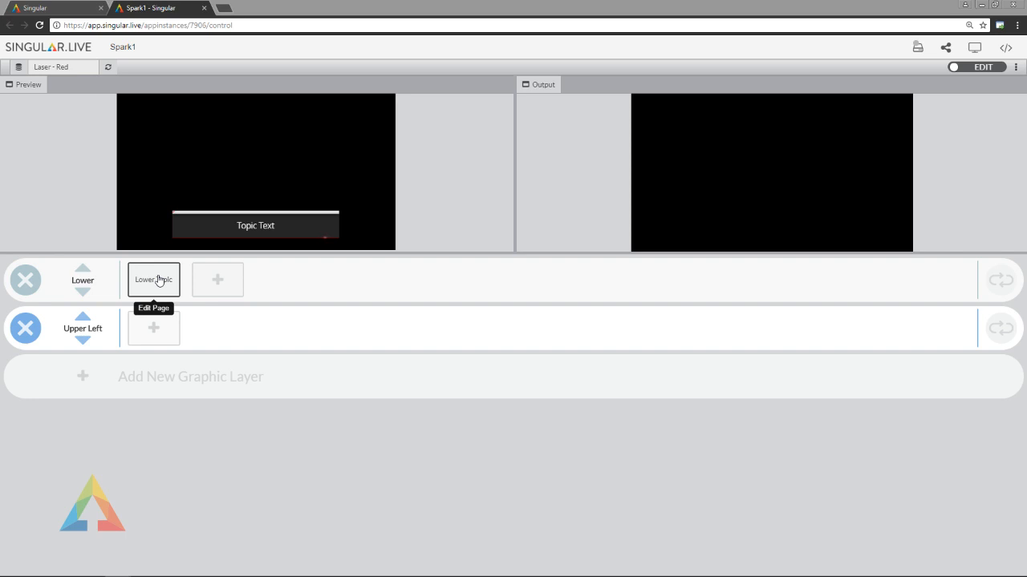
left_click(158, 279)
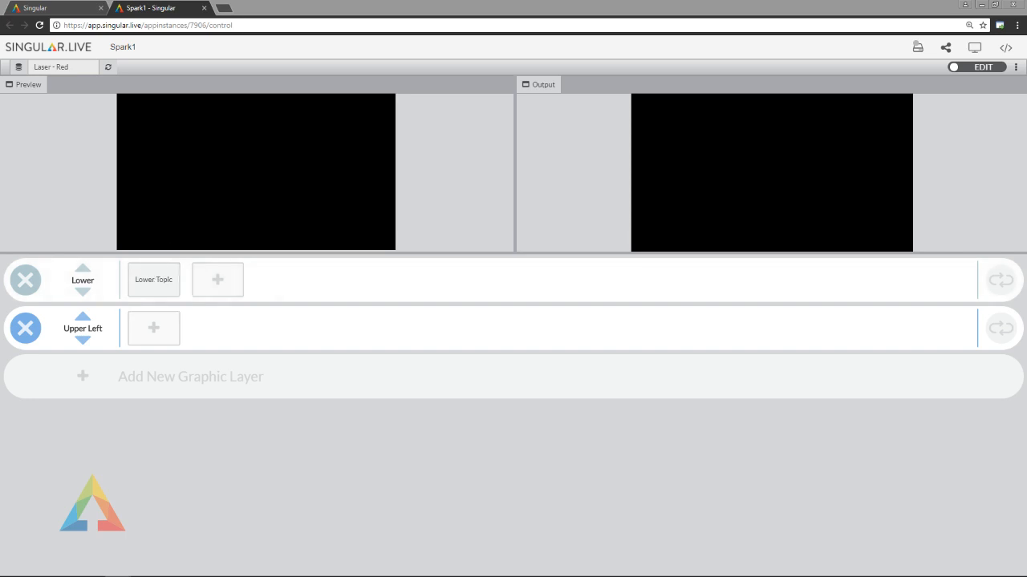
left_click(145, 280)
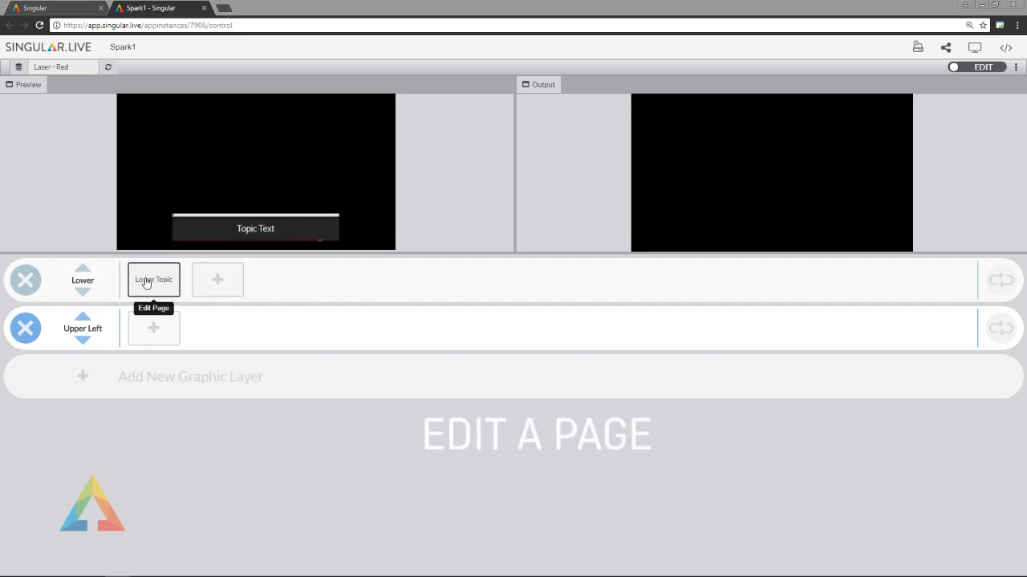
left_click(146, 281)
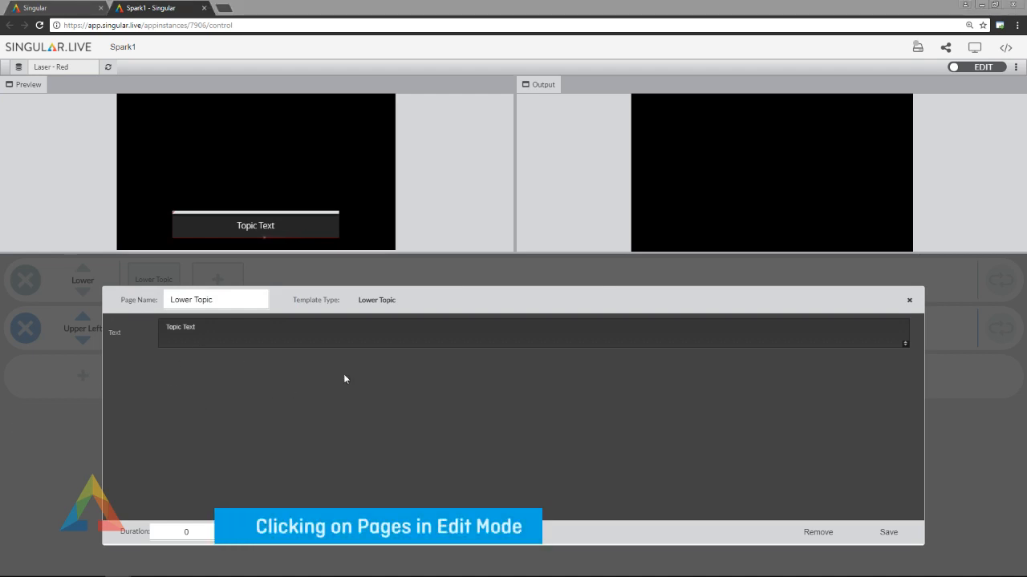
triple_click(221, 302)
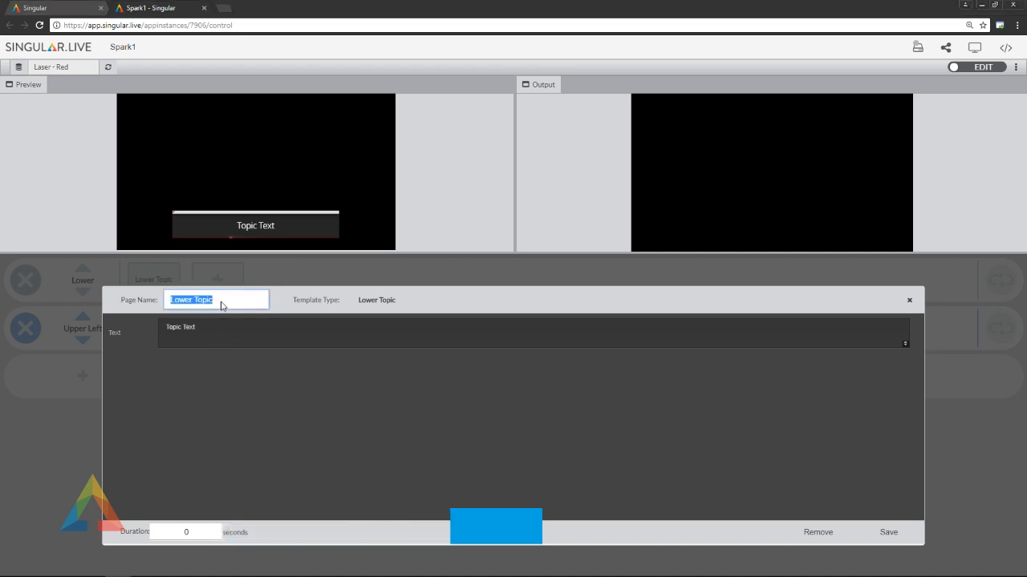
type("LOwer1")
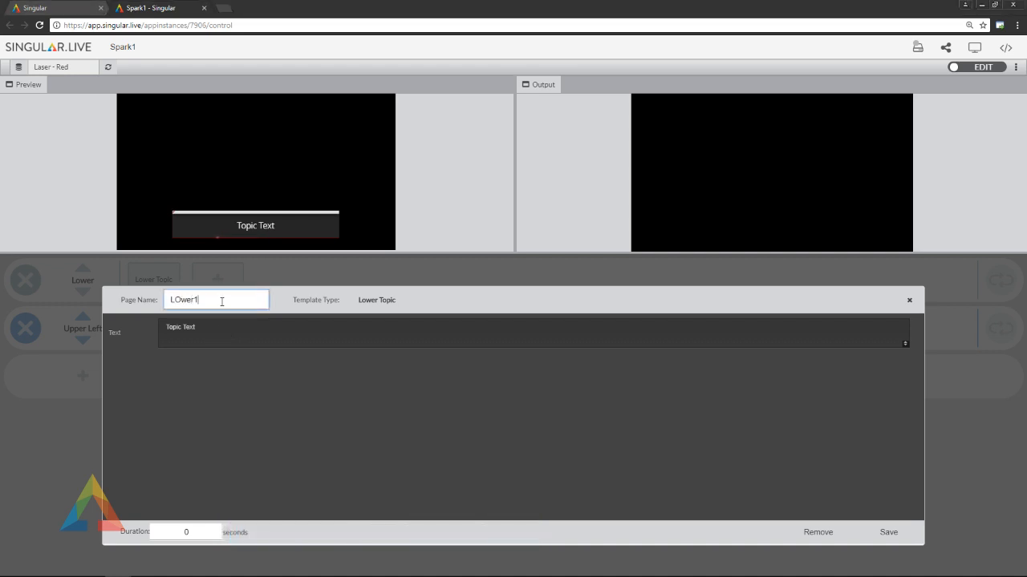
key("BackSpace")
key("BackSpace")
key("BackSpace")
key("BackSpace")
type("ower1")
Set the page's text to "Layers and Pages in Spark" and save the page.
left_click(216, 331)
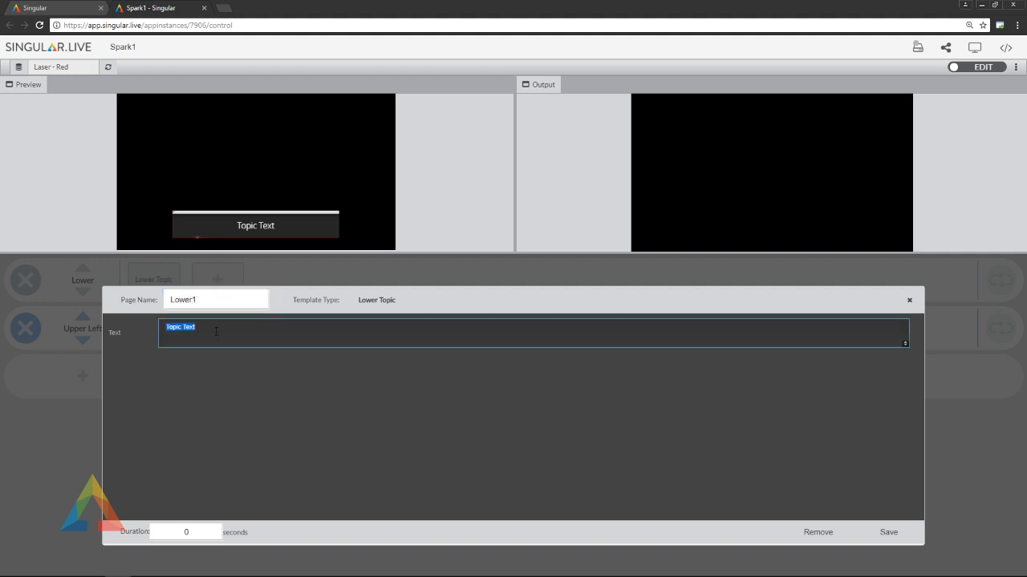
type("Layers and Pages in Spark")
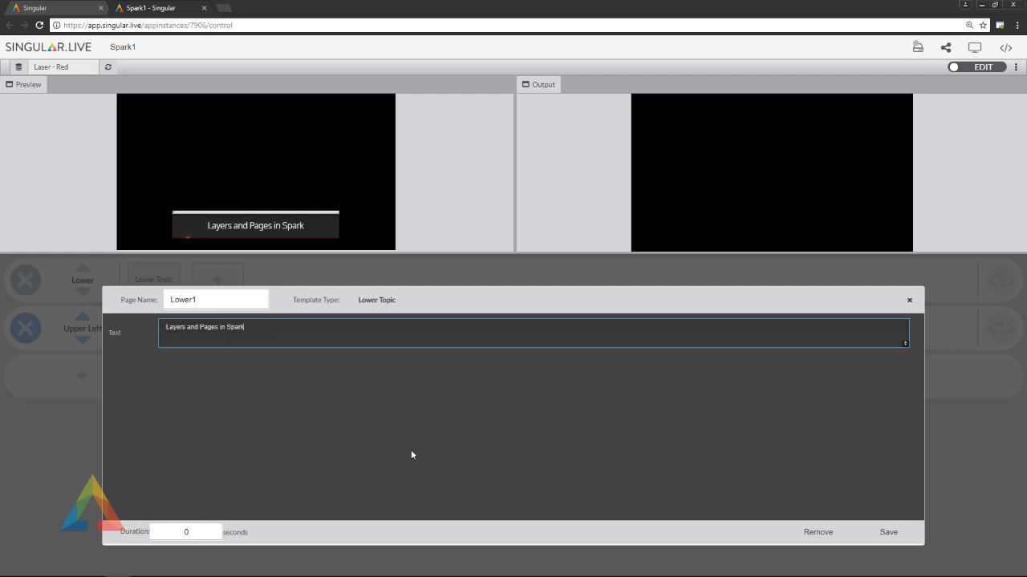
left_click(889, 533)
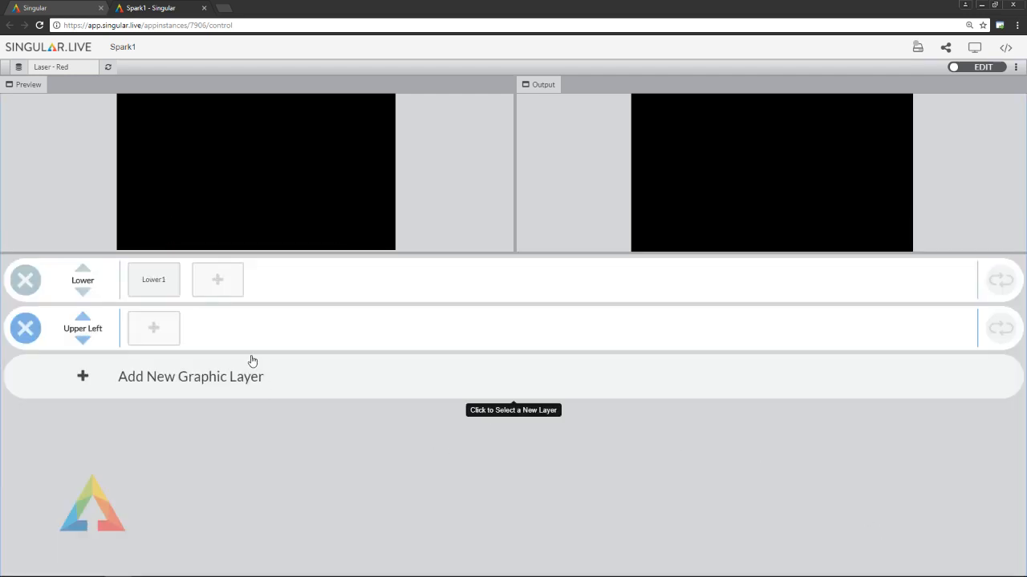
left_click(157, 289)
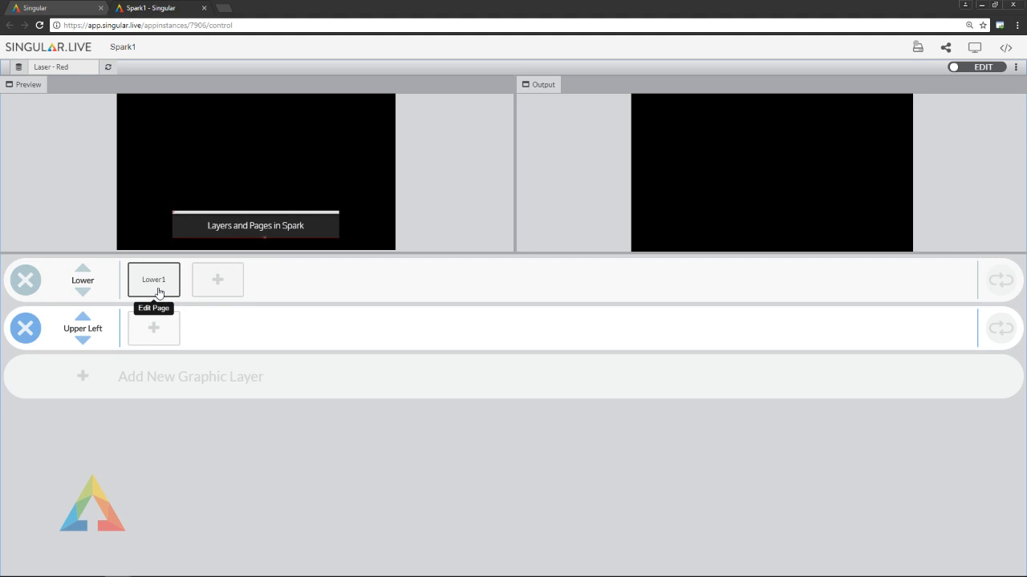
left_click(158, 292)
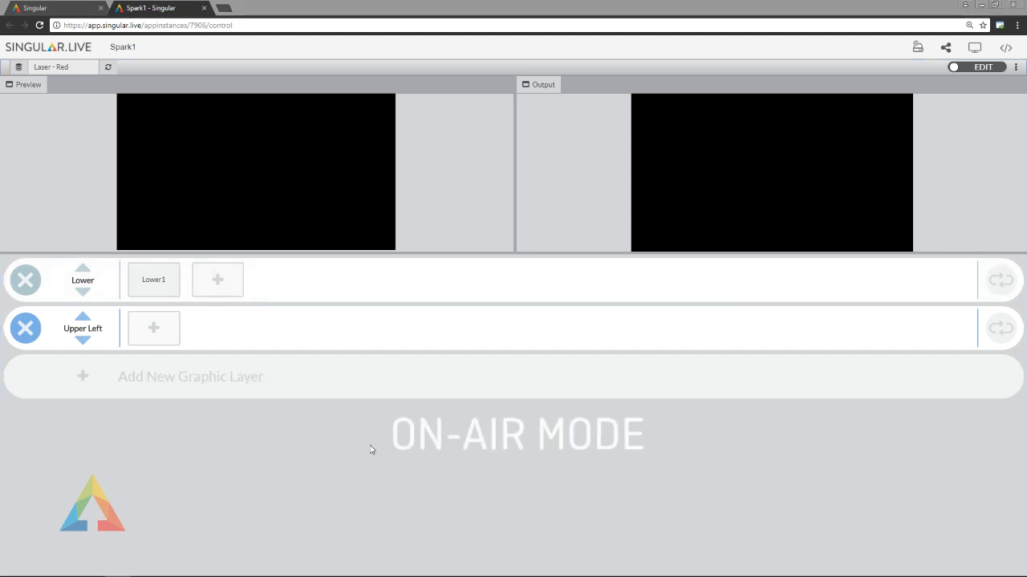
Switch from edit mode to on-air mode and bring the Lower1 page into the output.
left_click(972, 69)
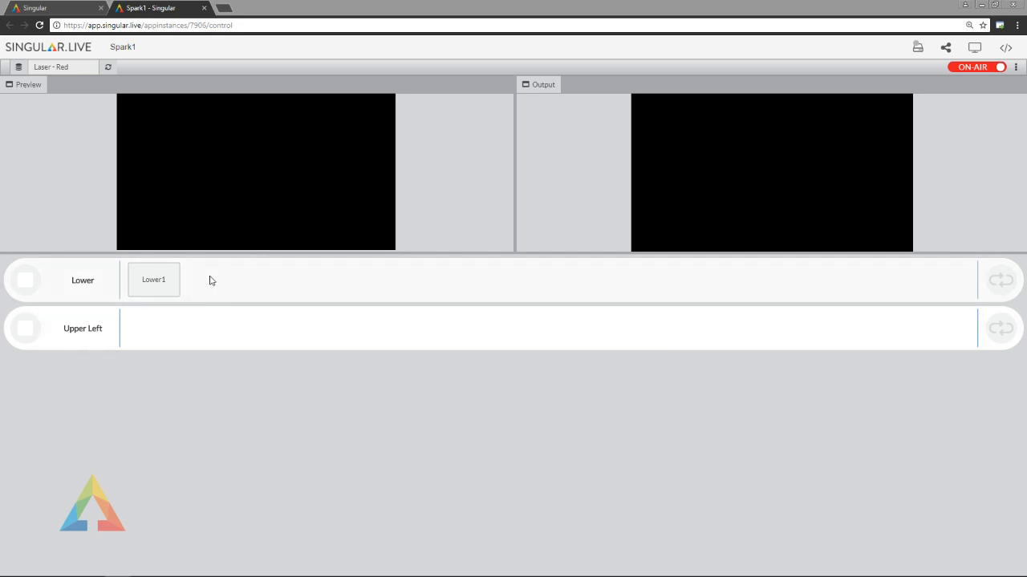
left_click(165, 284)
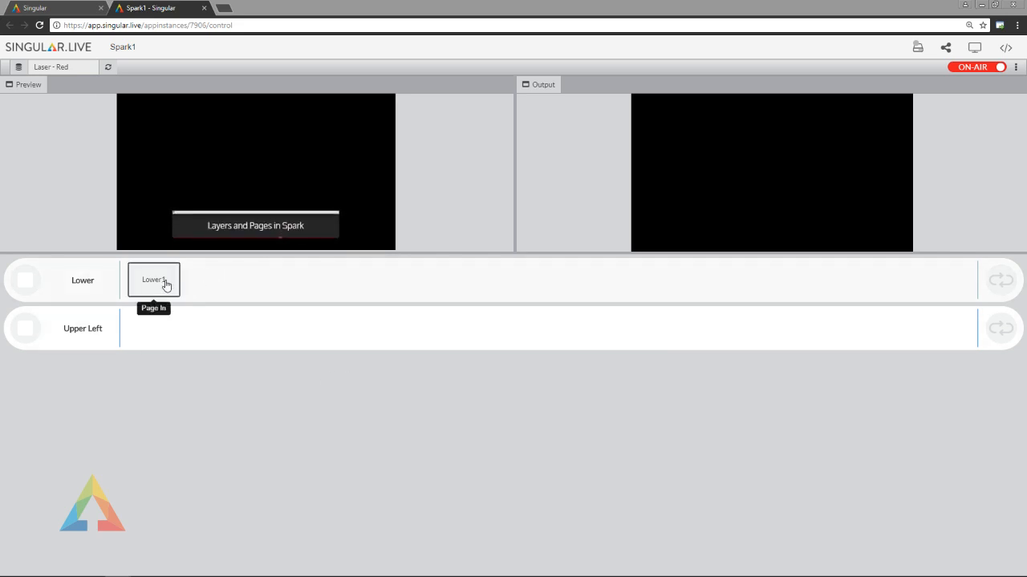
left_click(165, 284)
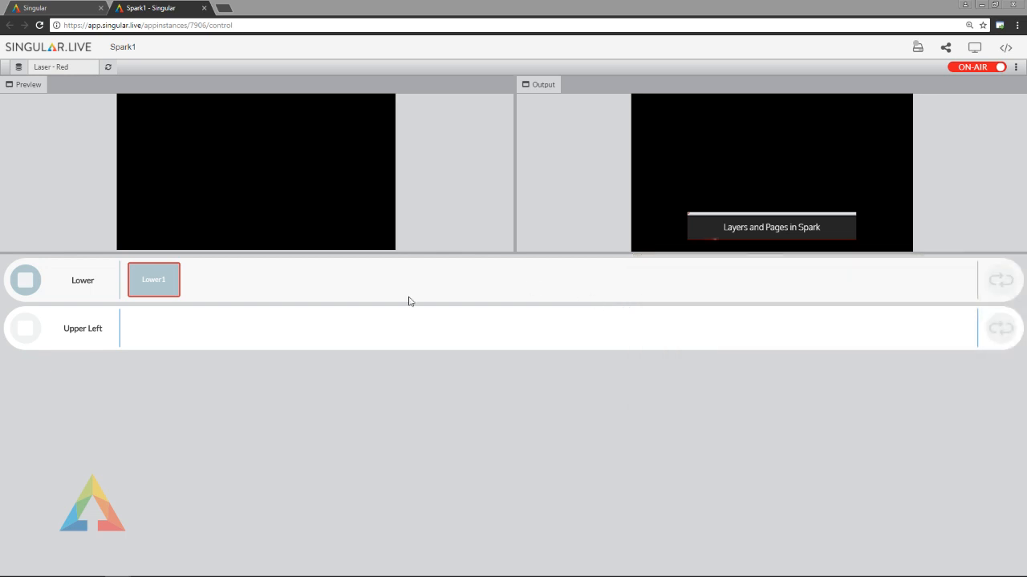
Take the Lower1 page out and bring it back in, ending by stopping the Lower layer's output.
left_click(174, 290)
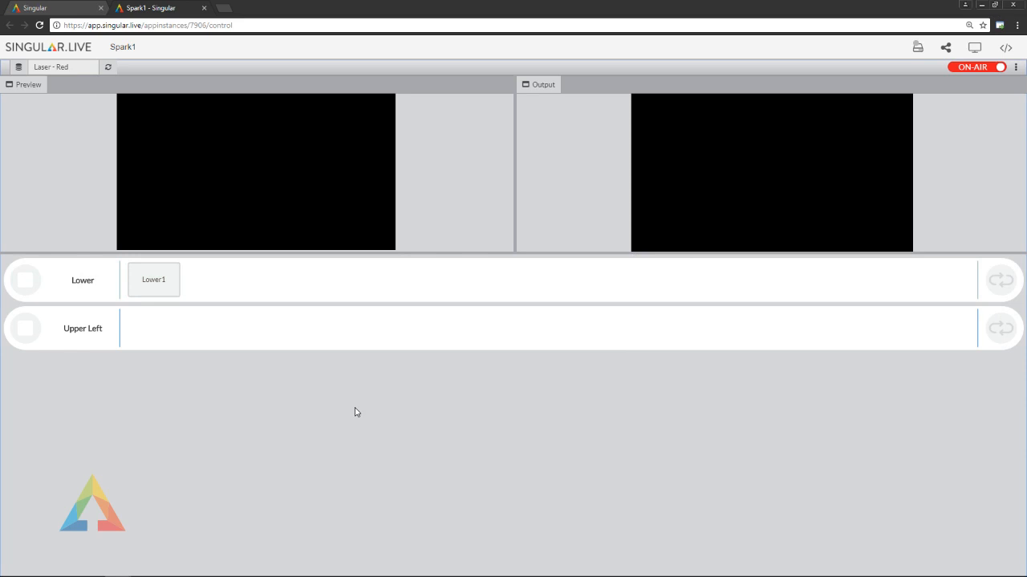
left_click(174, 287)
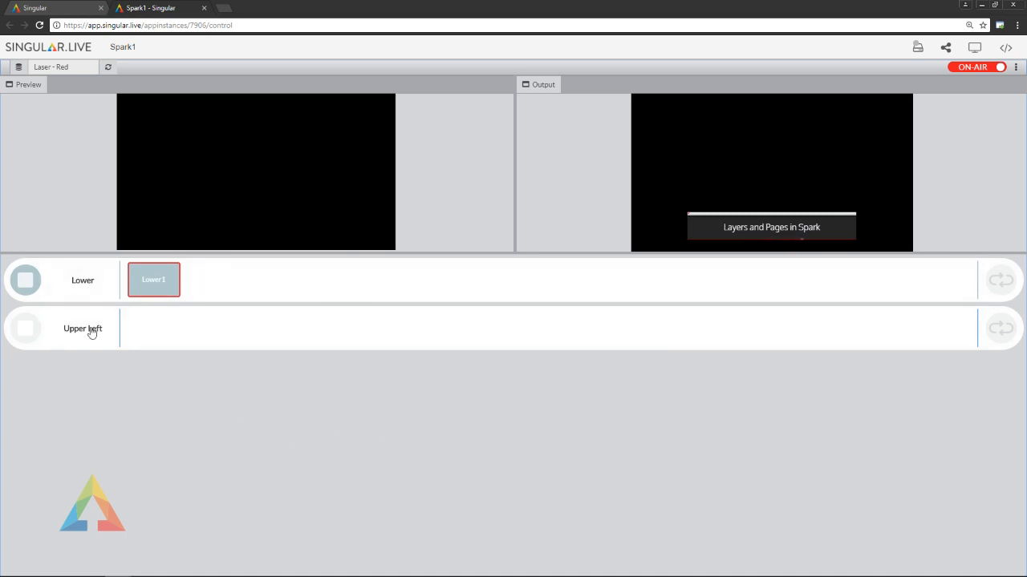
left_click(25, 283)
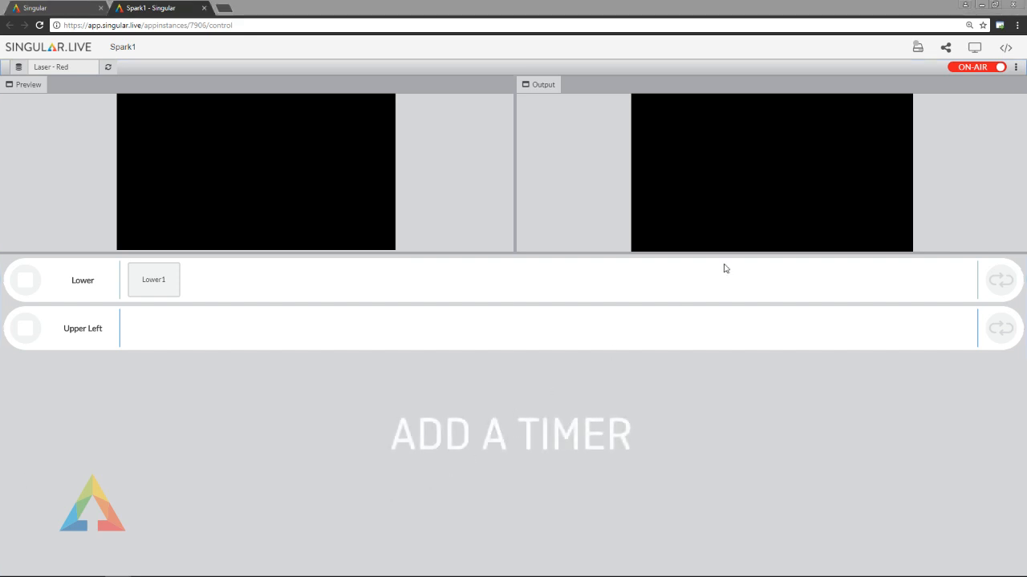
Return to edit mode and save the Lower1 page with a duration of 5 seconds.
left_click(978, 69)
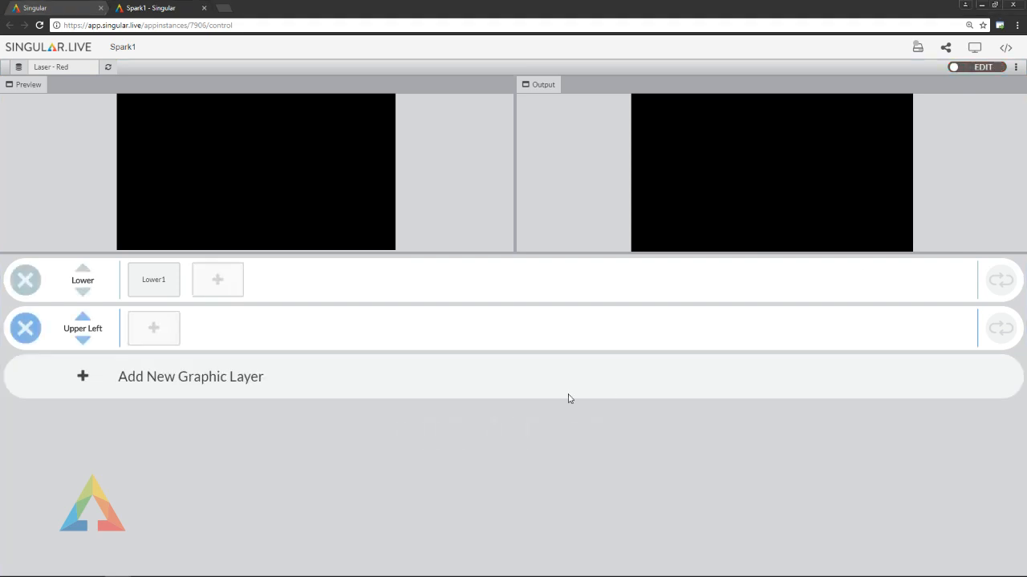
left_click(156, 284)
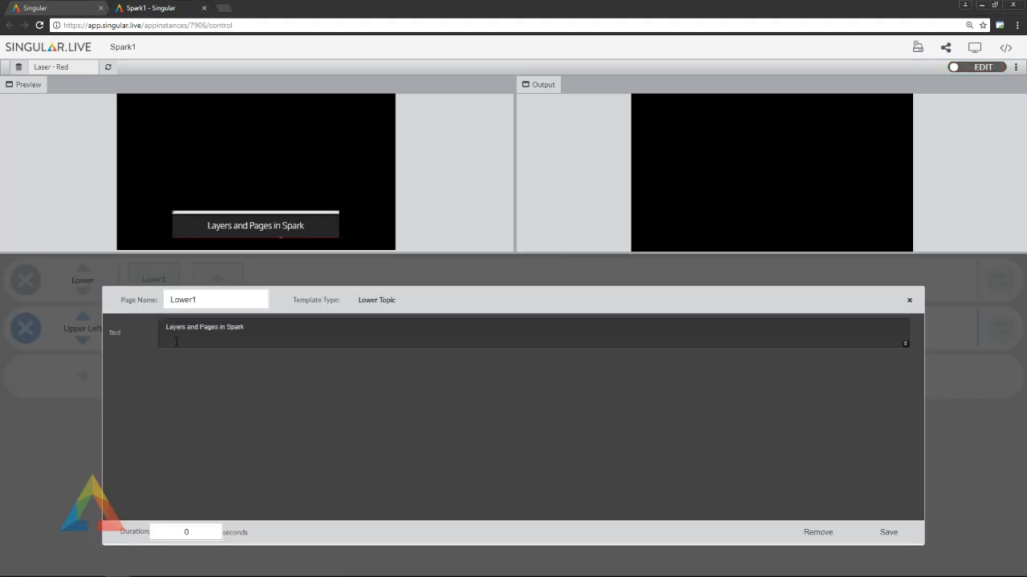
double_click(195, 533)
type("5")
left_click(887, 536)
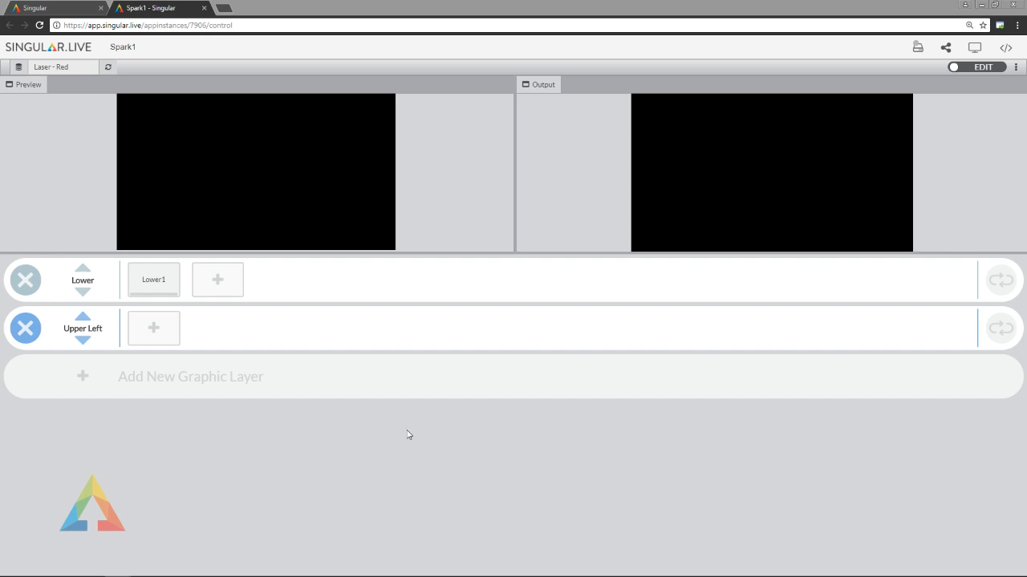
Switch to on-air mode and play the timed Lower1 page in the output.
left_click(974, 69)
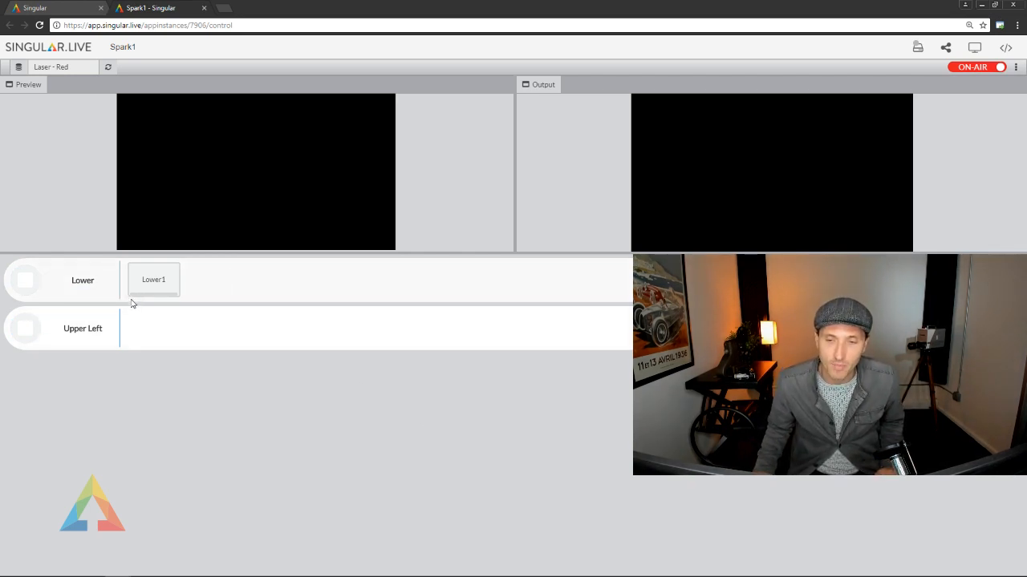
left_click(166, 280)
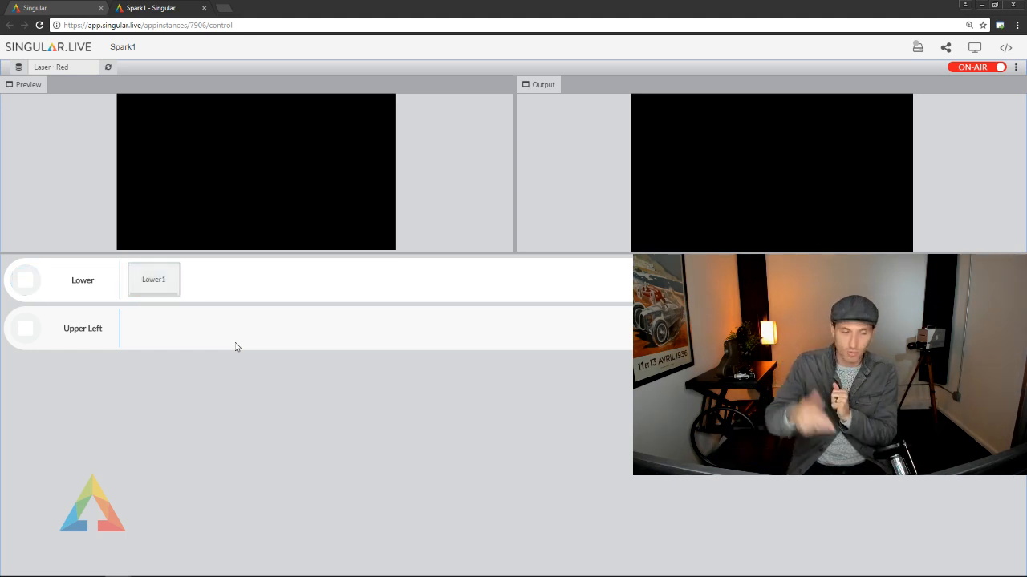
left_click(160, 278)
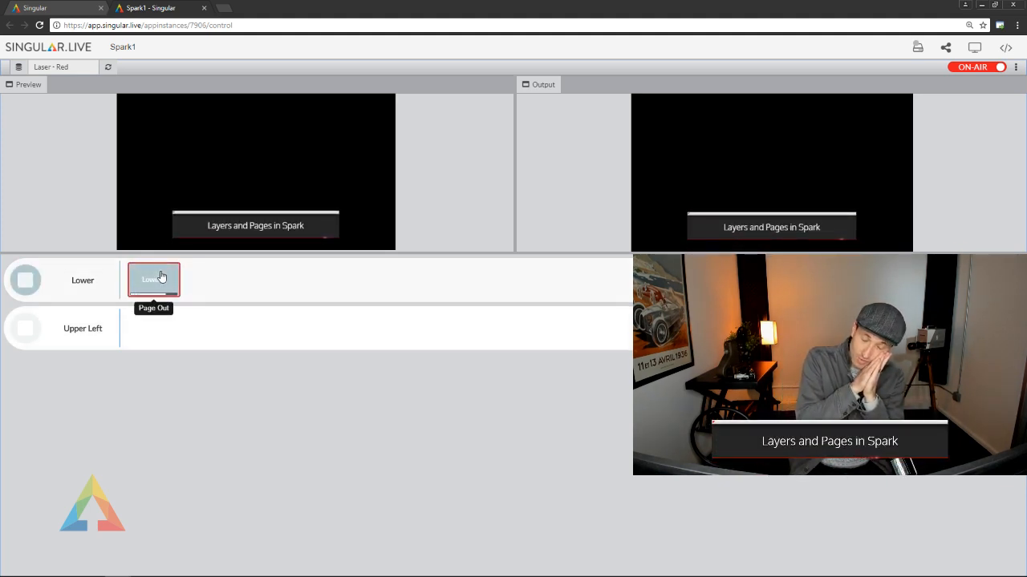
left_click(160, 277)
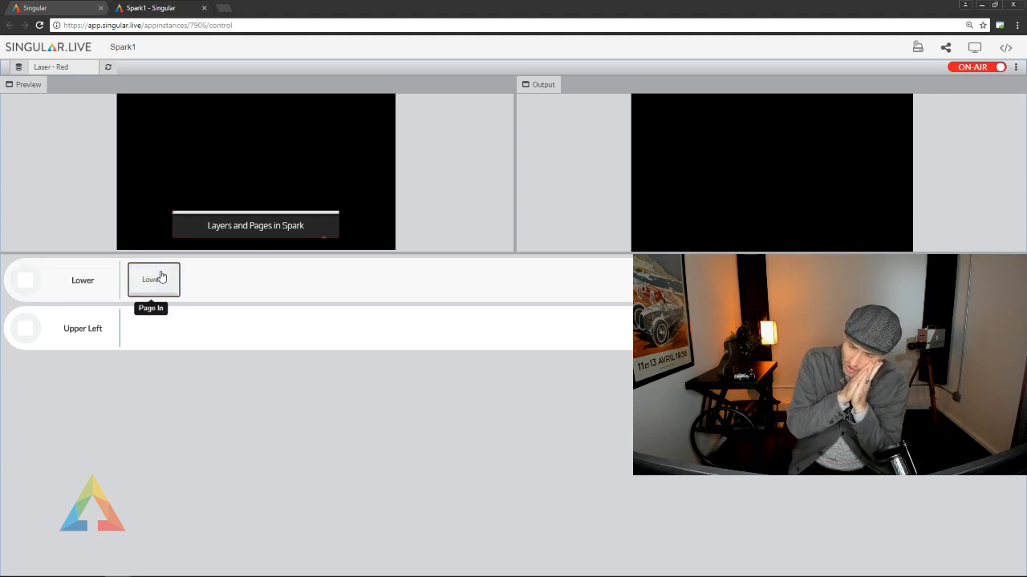